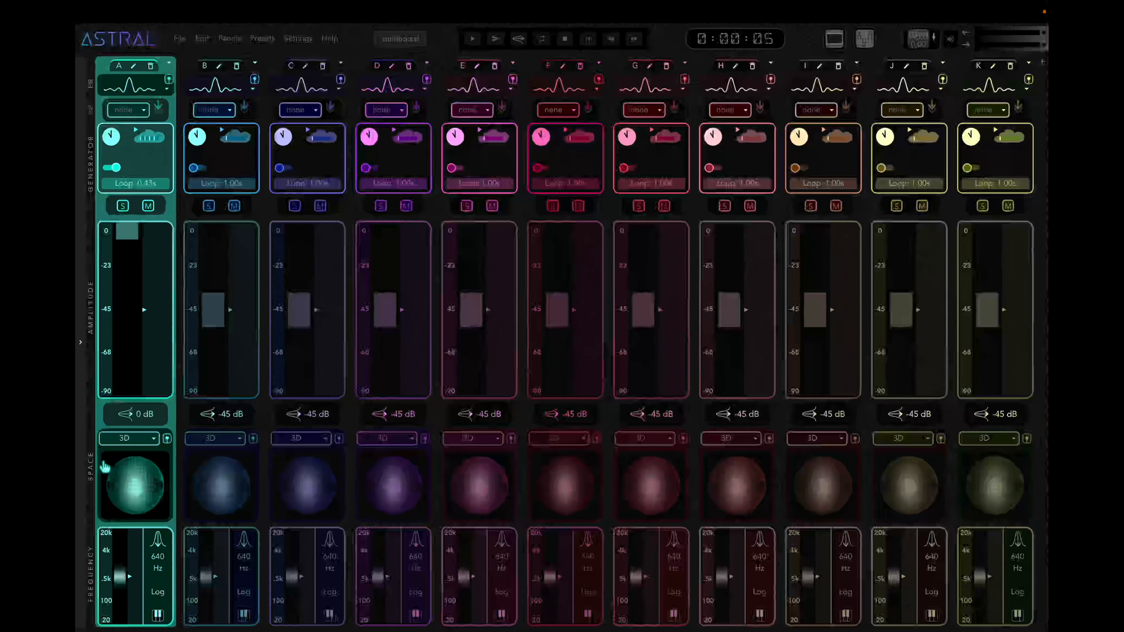
Set group A's space mode to stereo and open its stereo angle distribution.
{"action": "left_click", "coordinate": [153, 441]}
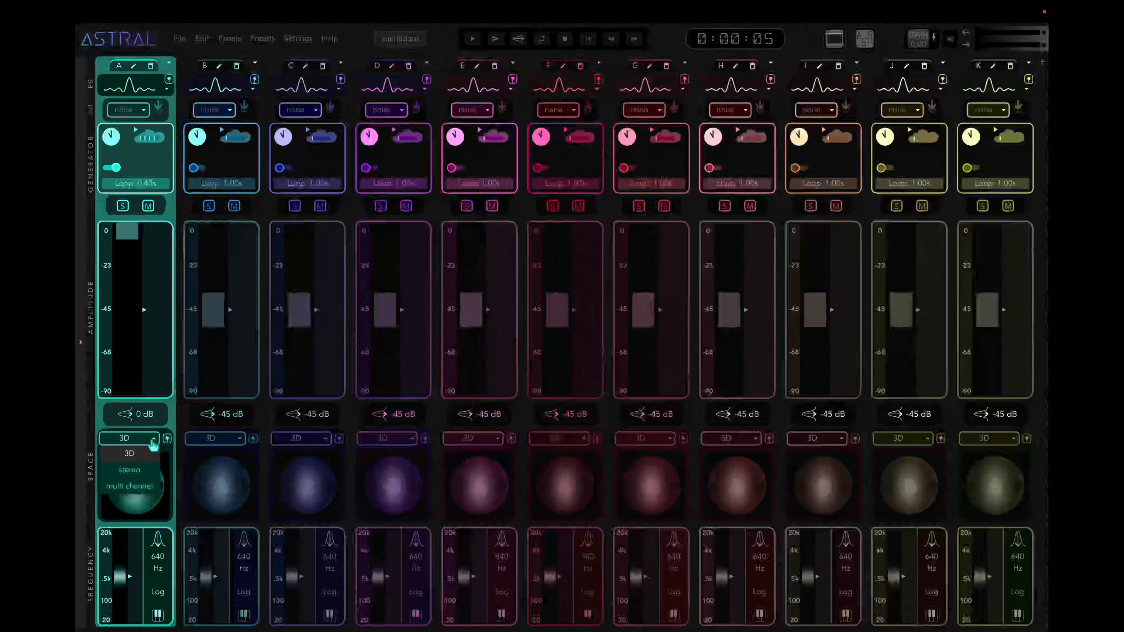
{"action": "left_click", "coordinate": [152, 475]}
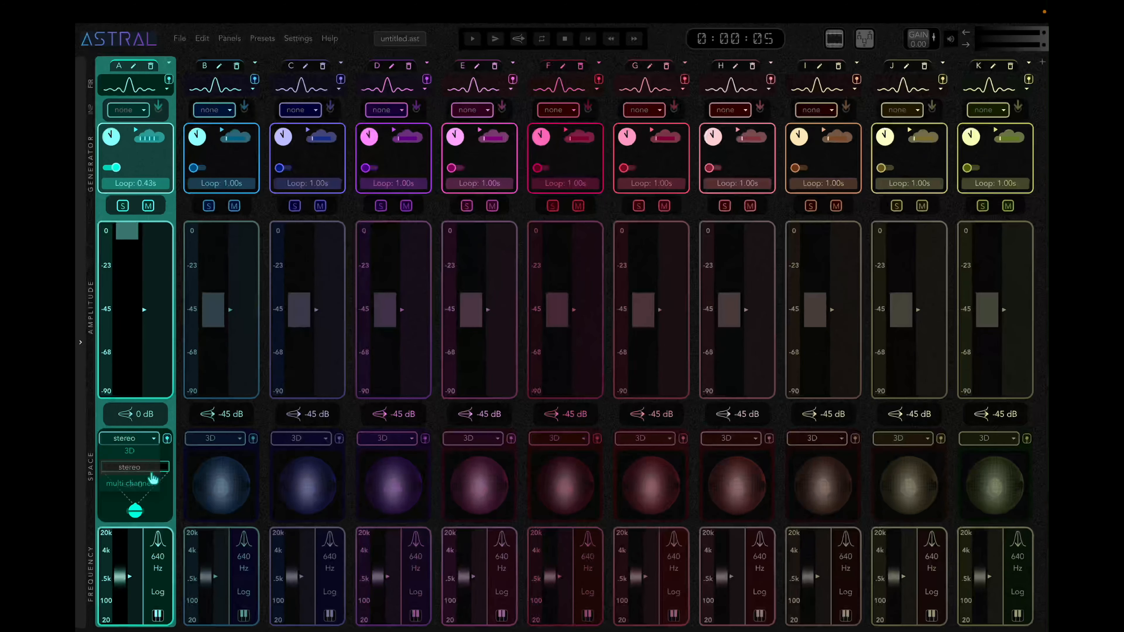
{"action": "left_click", "coordinate": [153, 479]}
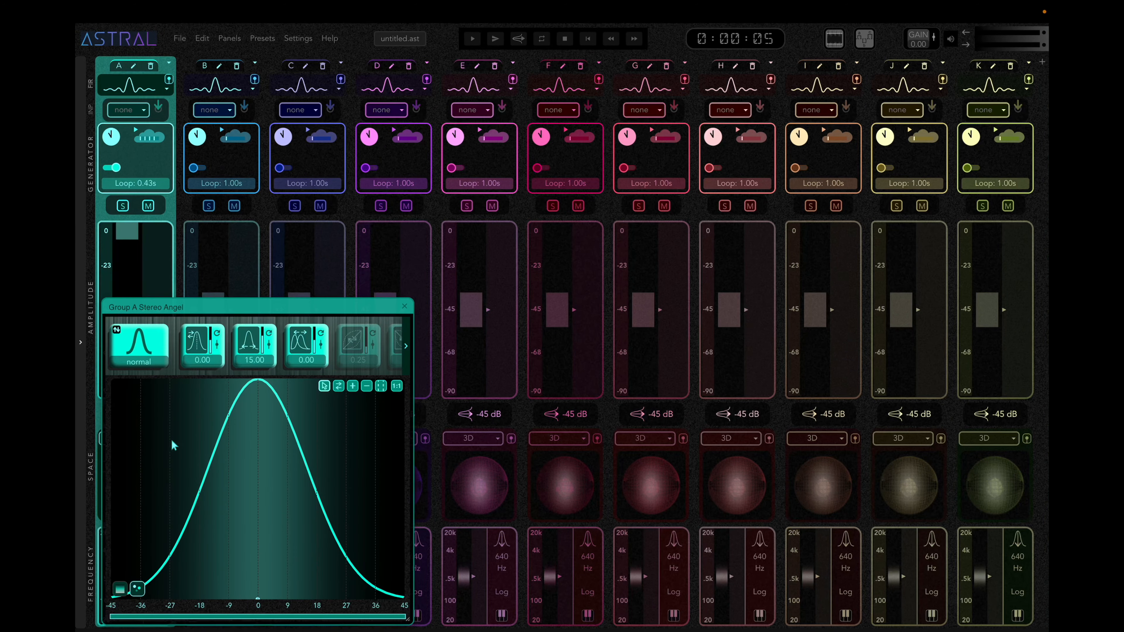
Start playback and enlarge the group A stereo angle window beneath the transport controls so that more distribution parameters fit.
{"action": "left_click_drag", "start_coordinate": [251, 314], "coordinate": [371, 123]}
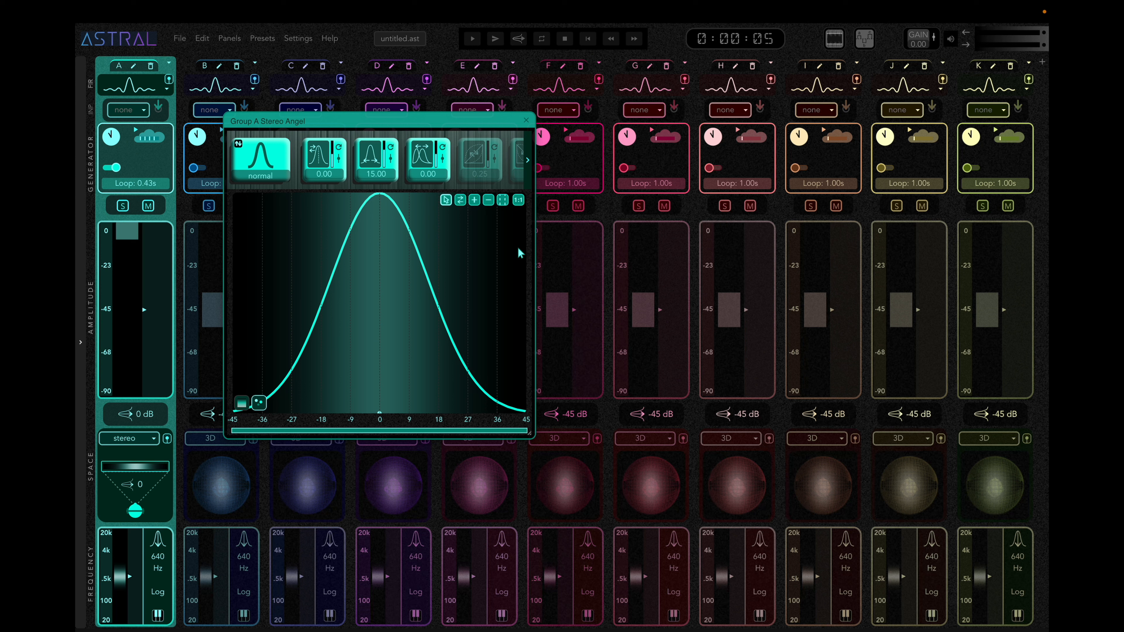
{"action": "key", "text": "space"}
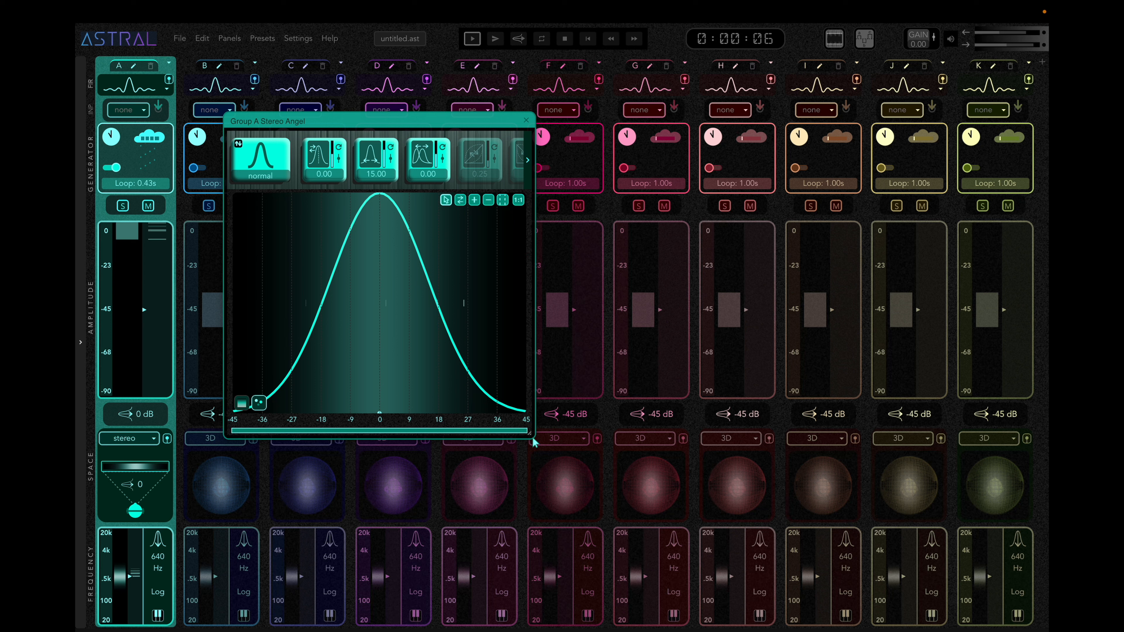
{"action": "left_click_drag", "start_coordinate": [531, 435], "coordinate": [868, 449]}
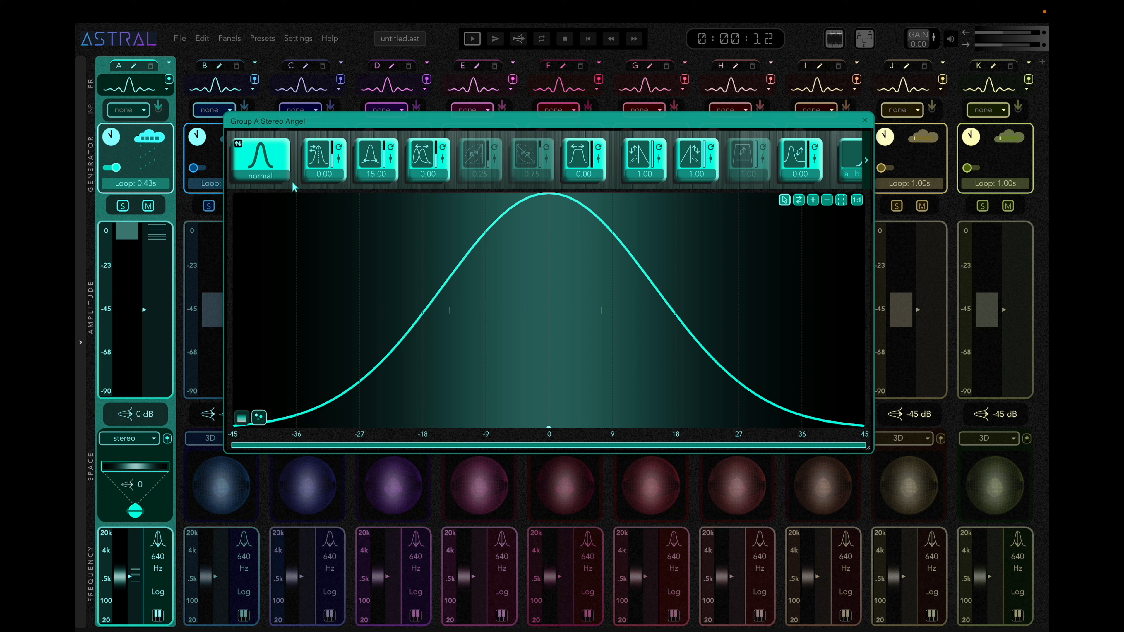
Check the available stereo angle distribution types, keep normal, and set the mean to 40.
{"action": "left_click", "coordinate": [284, 180]}
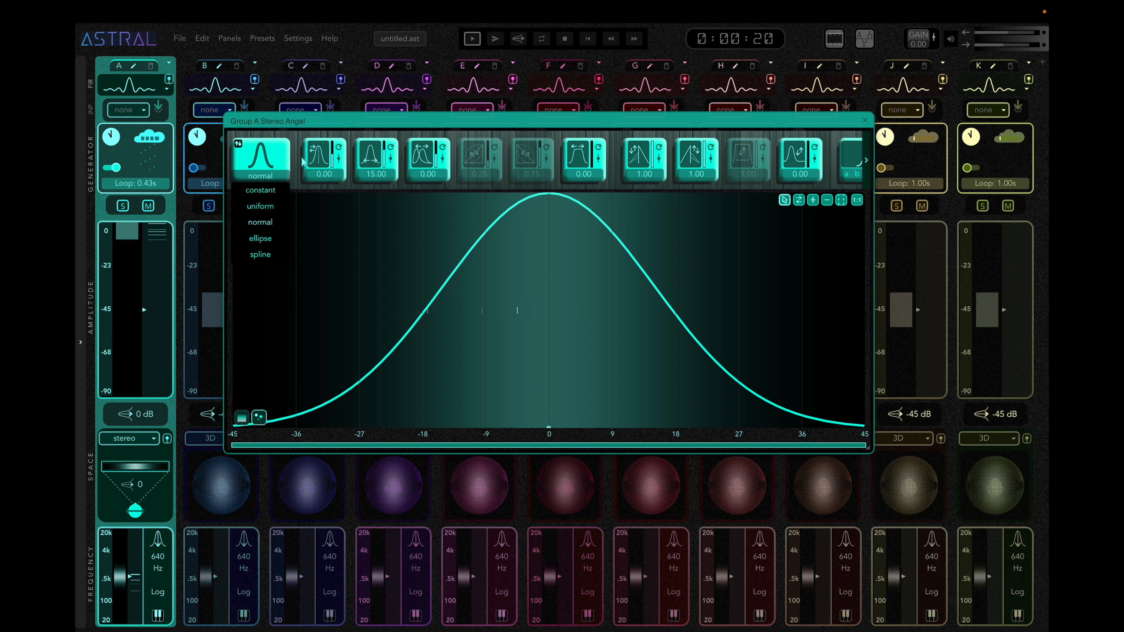
{"action": "left_click", "coordinate": [319, 160]}
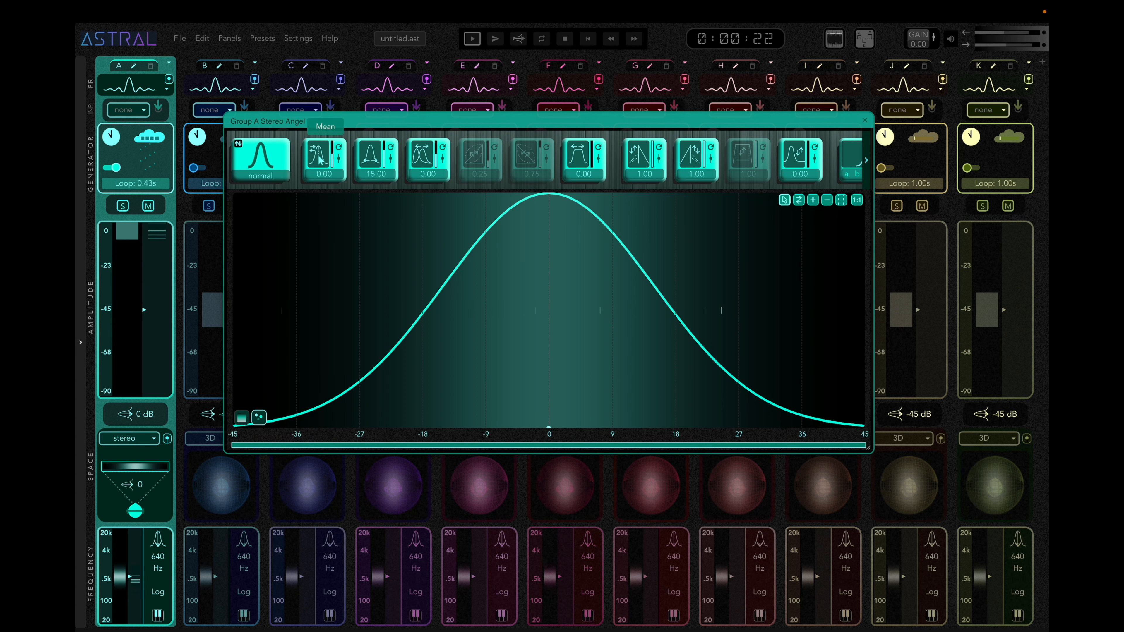
{"action": "double_click", "coordinate": [332, 174]}
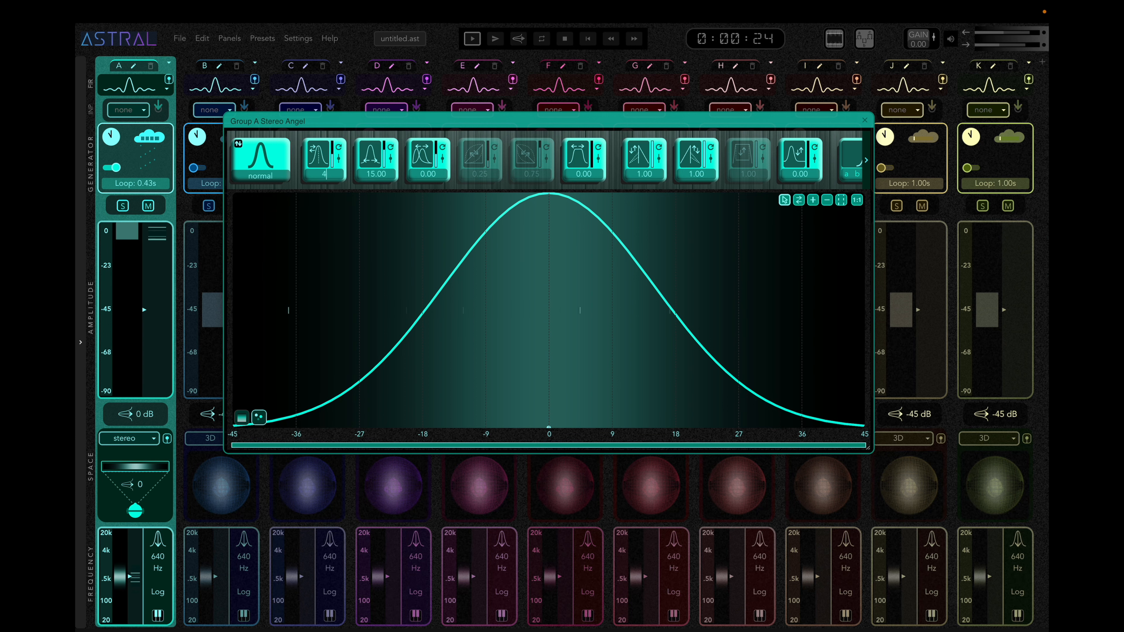
{"action": "type", "text": "40"}
{"action": "key", "text": "Return"}
Shift the mean of the stereo angle curve across the angle range, and reset it to 0.00.
{"action": "left_click", "coordinate": [339, 158]}
{"action": "left_click_drag", "start_coordinate": [346, 184], "coordinate": [349, 283]}
{"action": "left_click_drag", "start_coordinate": [289, 376], "coordinate": [574, 384]}
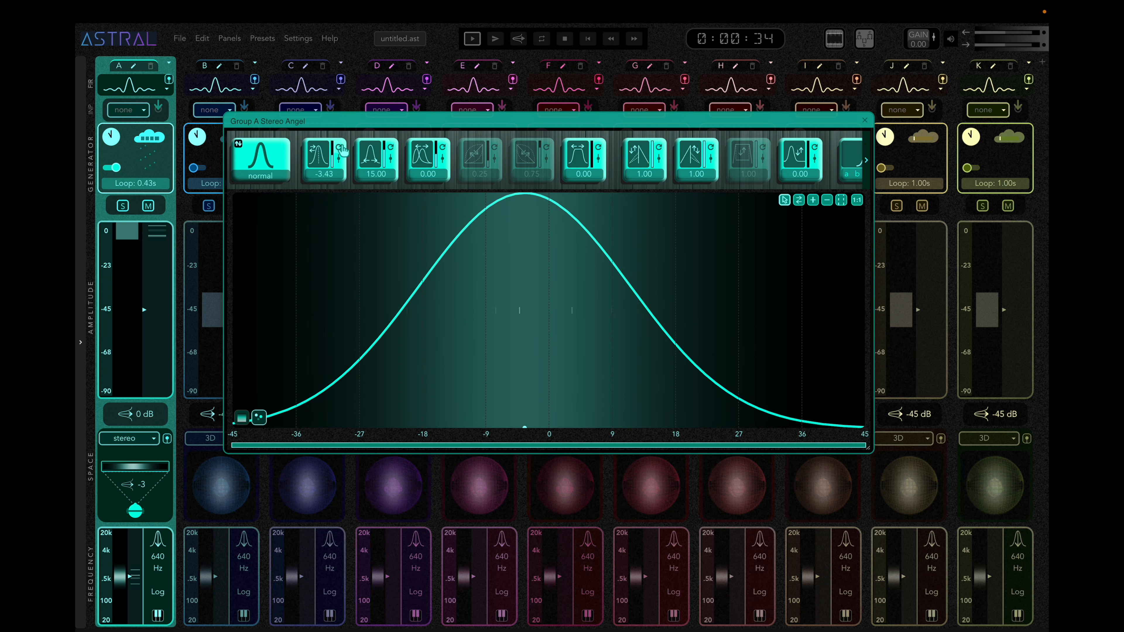
{"action": "left_click", "coordinate": [339, 148]}
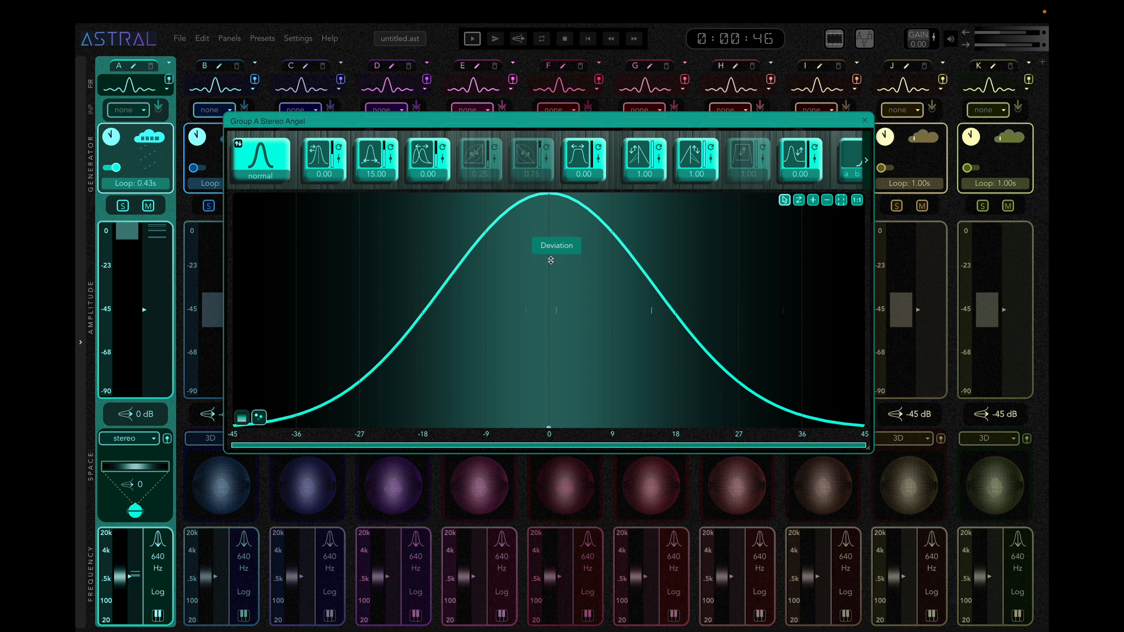
Narrow the stereo angle curve to a deviation of 1.36 and shift its mean to -7.16.
{"action": "left_click_drag", "start_coordinate": [551, 261], "coordinate": [551, 335]}
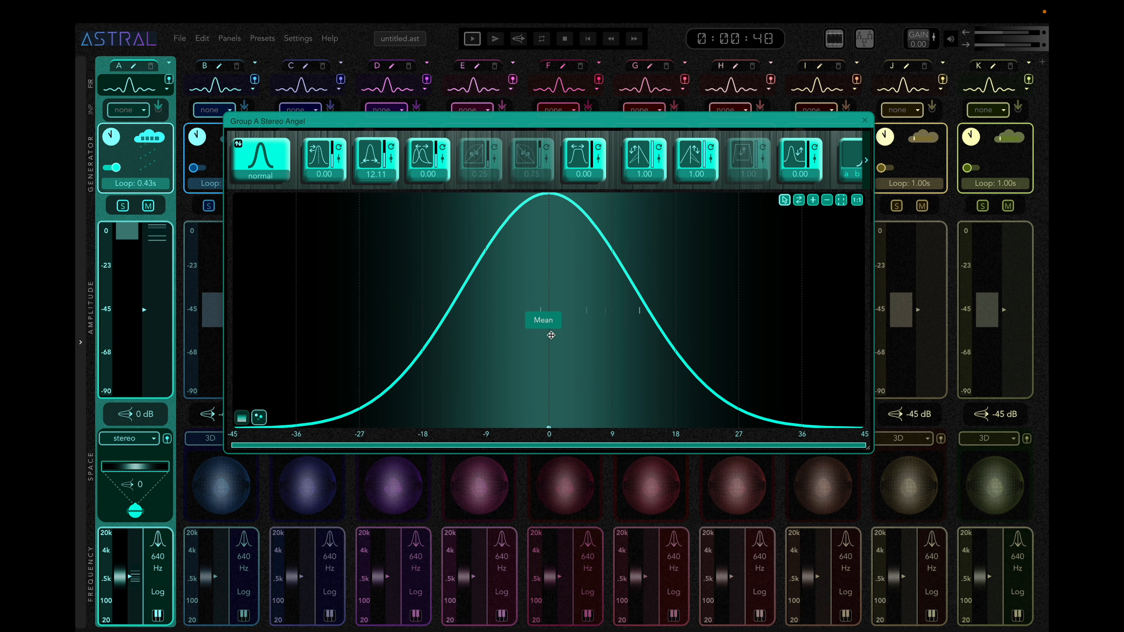
{"action": "left_click", "coordinate": [393, 163]}
{"action": "left_click_drag", "start_coordinate": [399, 218], "coordinate": [402, 255]}
{"action": "left_click", "coordinate": [493, 340]}
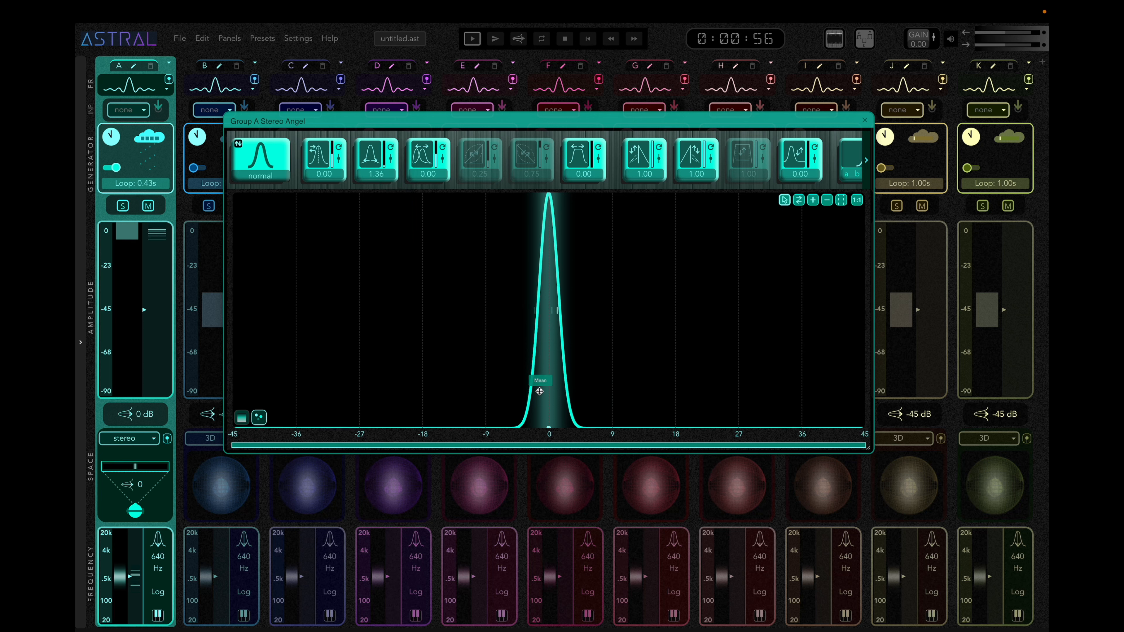
{"action": "left_click_drag", "start_coordinate": [547, 397], "coordinate": [499, 382]}
Make the stereo angle distribution uniform, with its mean reset to 0.00 and a deviation of 22.50.
{"action": "left_click", "coordinate": [267, 167]}
{"action": "left_click", "coordinate": [273, 206]}
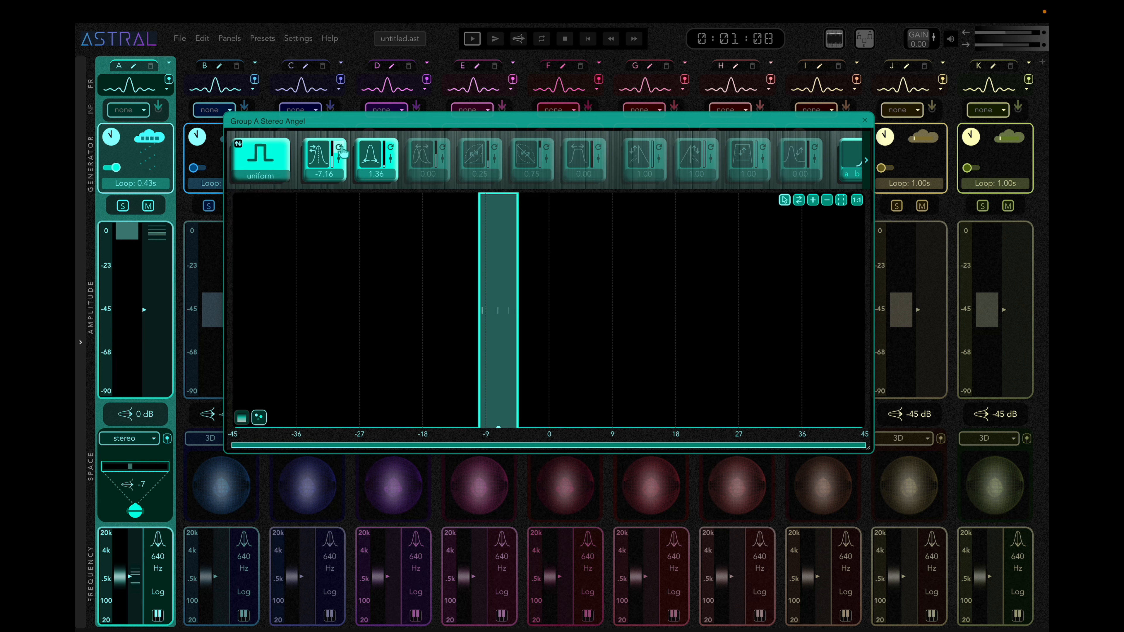
{"action": "left_click", "coordinate": [340, 148]}
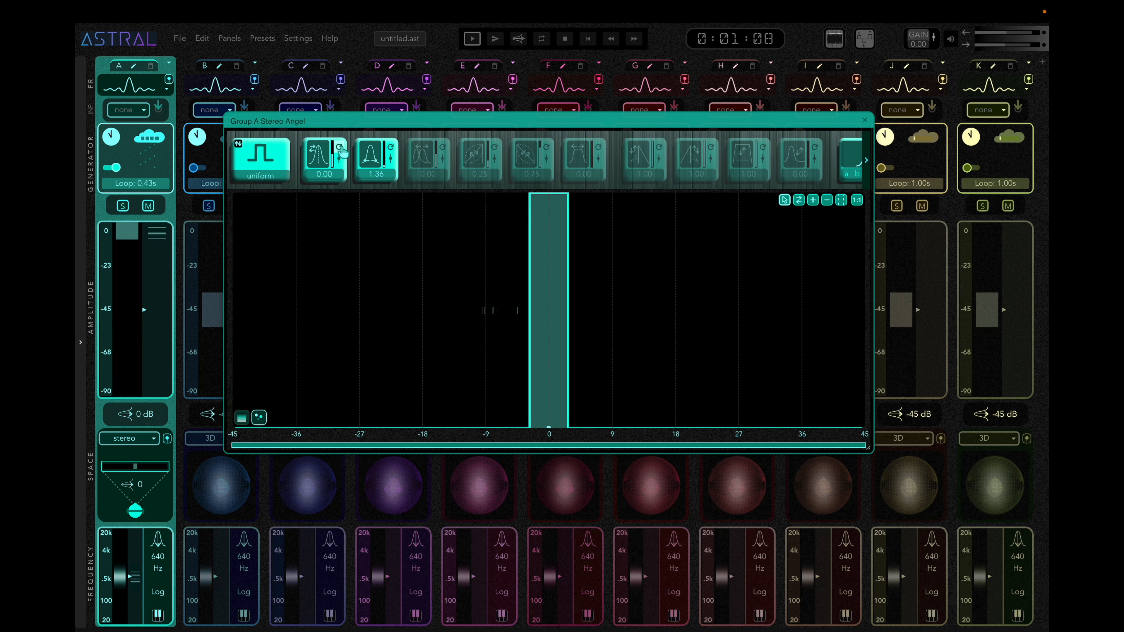
{"action": "left_click", "coordinate": [391, 164]}
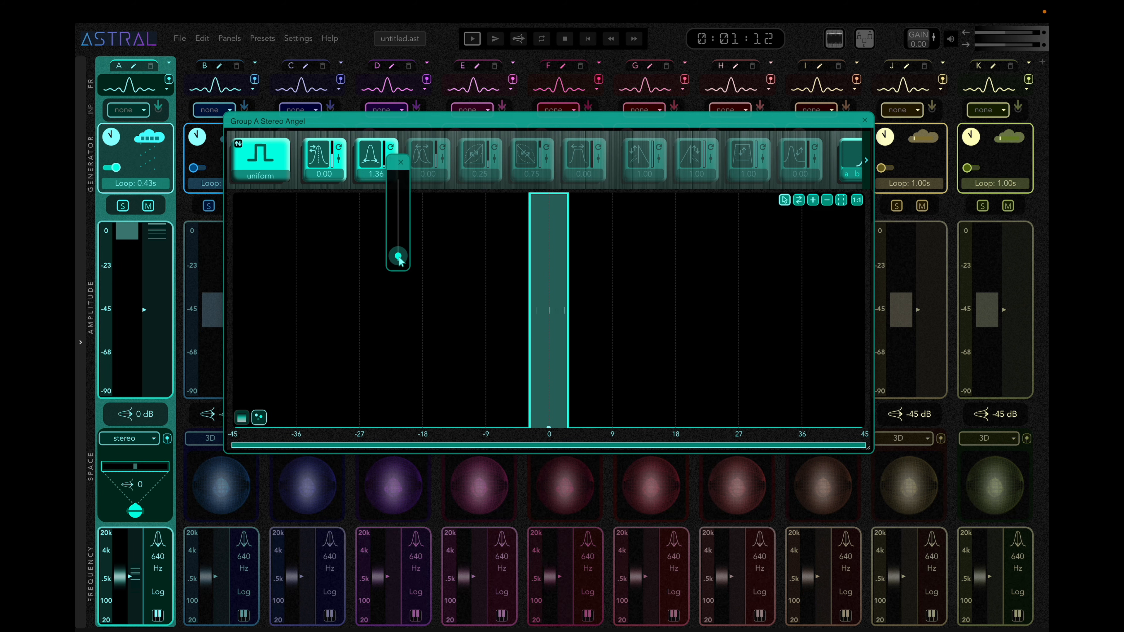
{"action": "left_click_drag", "start_coordinate": [398, 259], "coordinate": [403, 171]}
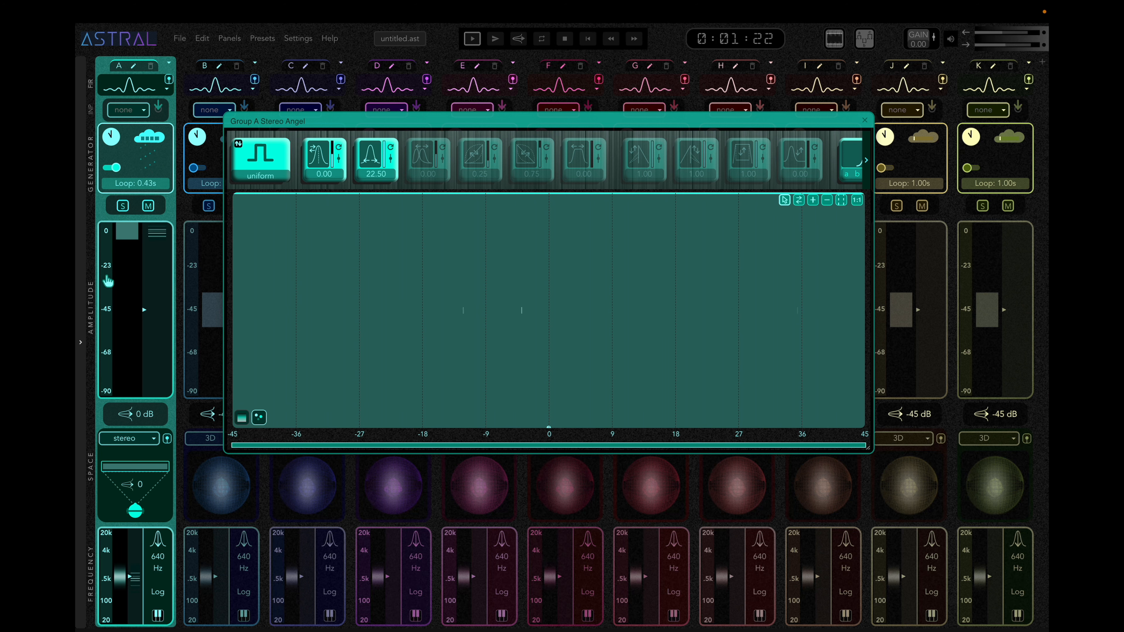
Open group A's amplitude and frequency distributions and set the frequency deviation to 2.50.
{"action": "left_click", "coordinate": [132, 276]}
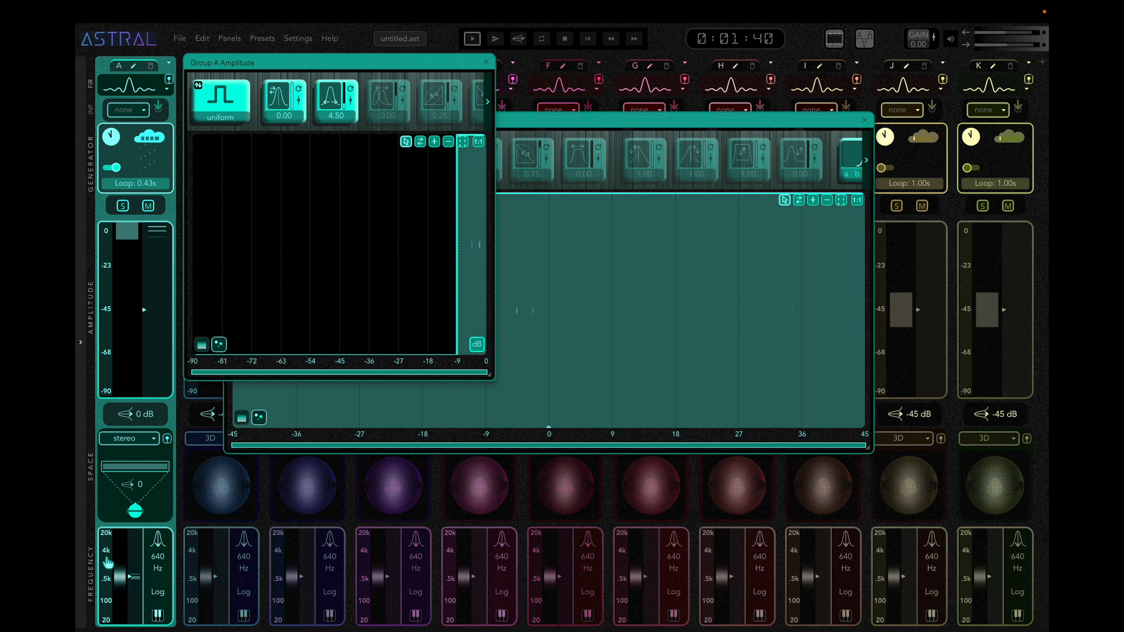
{"action": "left_click", "coordinate": [122, 561]}
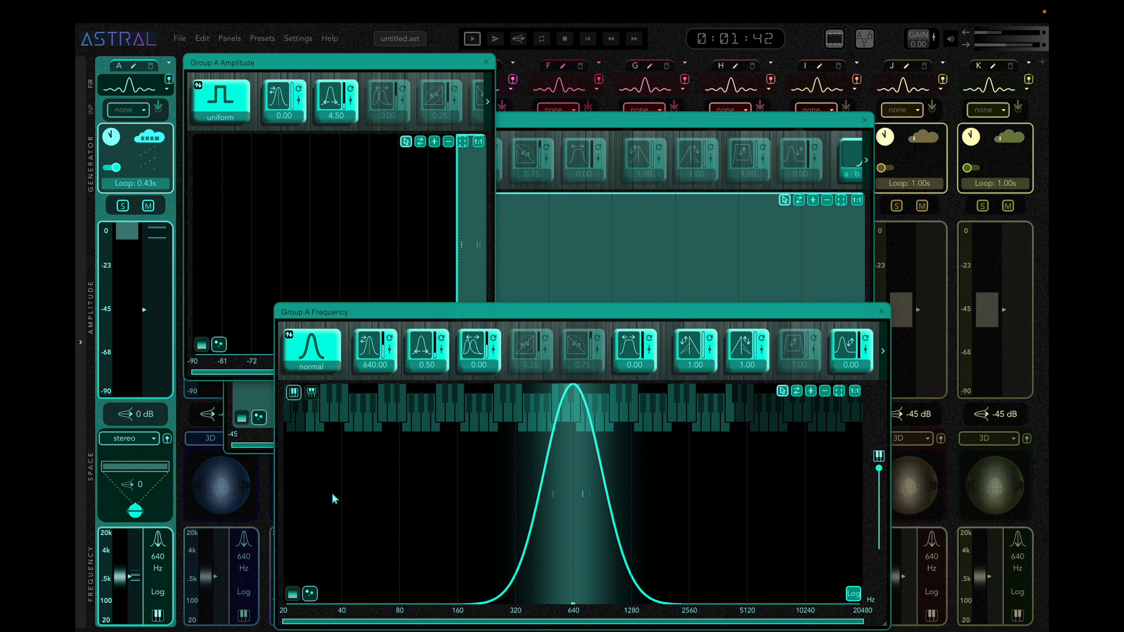
{"action": "left_click", "coordinate": [441, 355]}
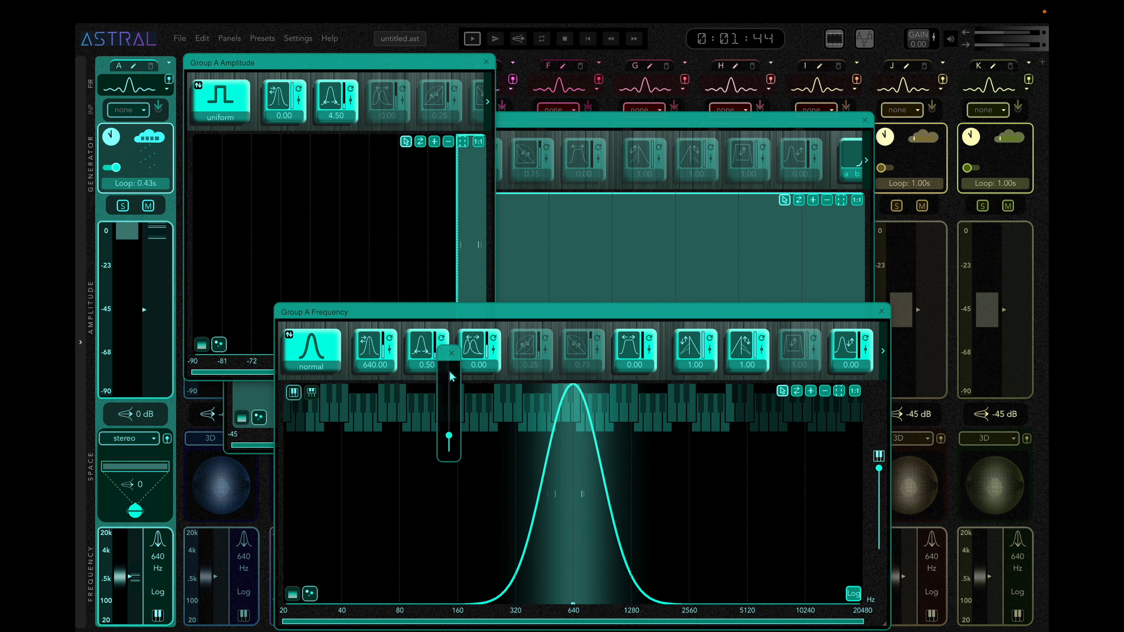
{"action": "left_click_drag", "start_coordinate": [449, 437], "coordinate": [451, 367]}
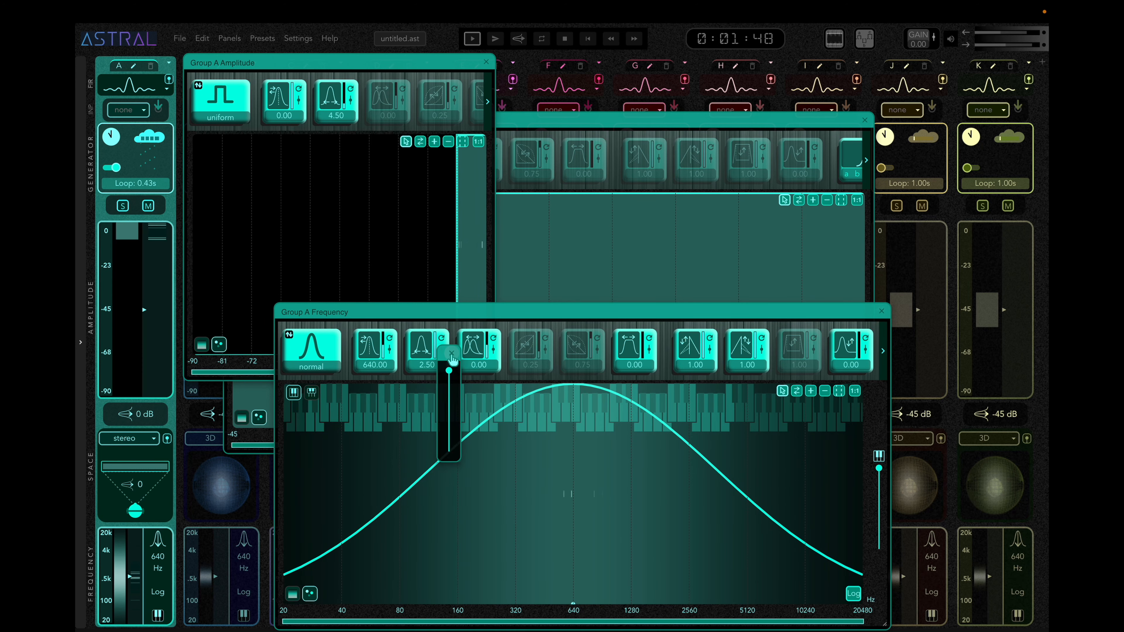
{"action": "left_click", "coordinate": [451, 354]}
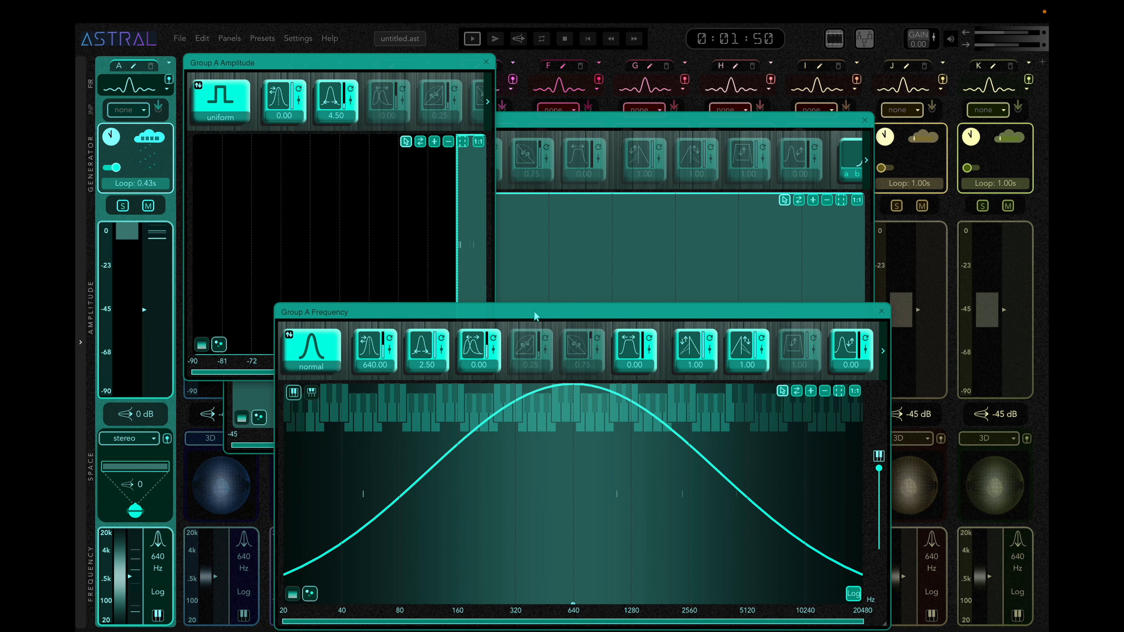
Bring group A's stereo angle window to the front, followed by its amplitude window.
{"action": "left_click", "coordinate": [659, 127]}
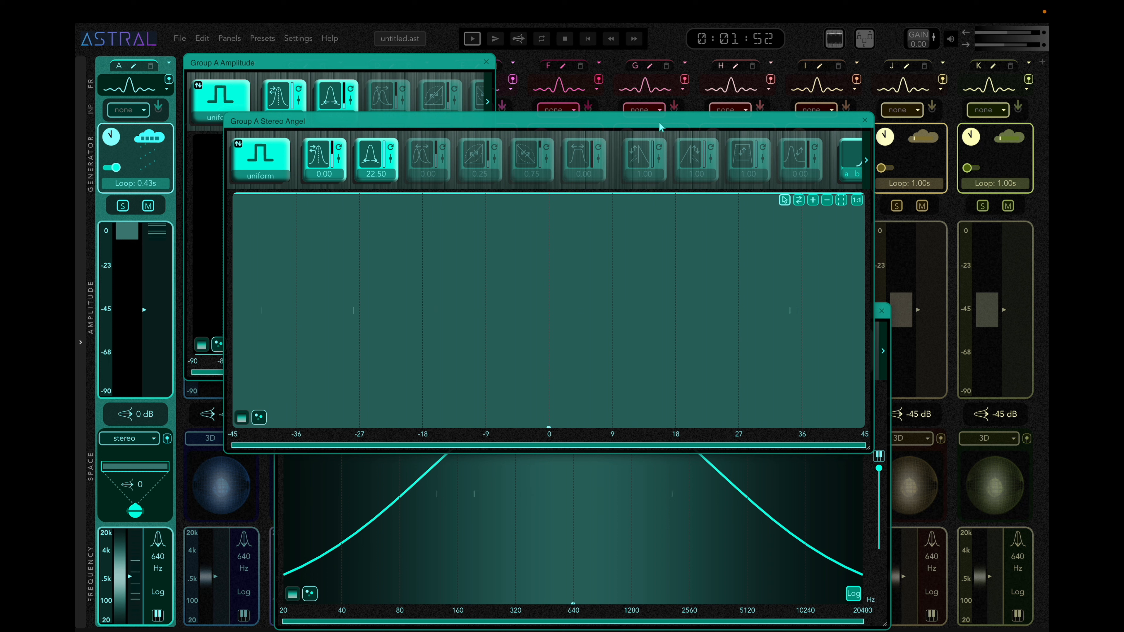
{"action": "left_click", "coordinate": [400, 66]}
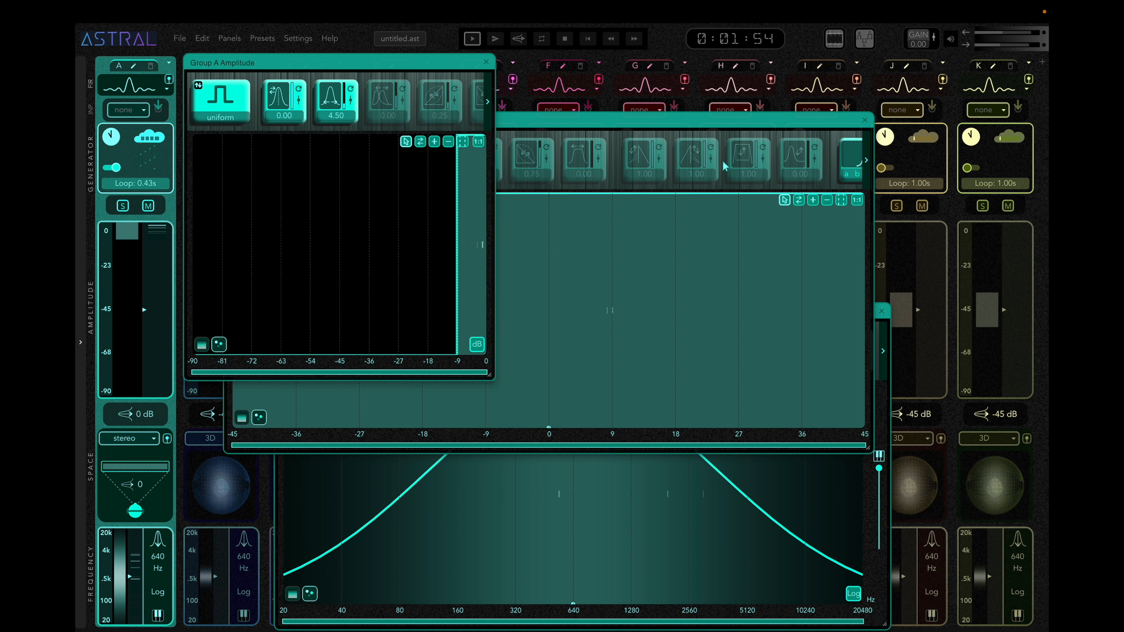